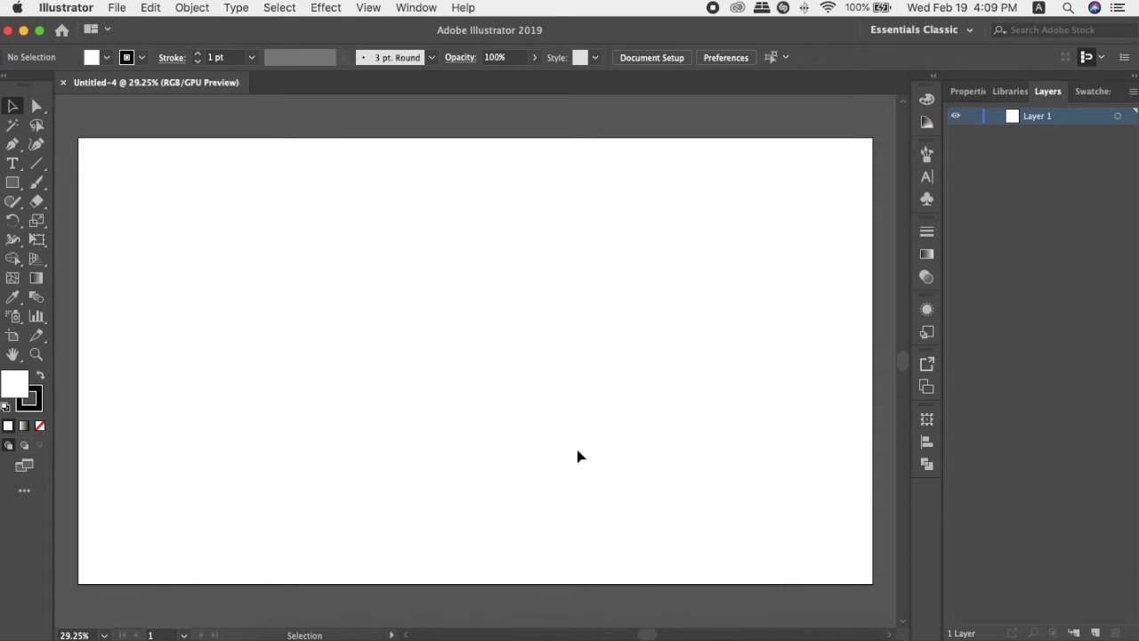
Paste the black dolphin silhouette into the document and enlarge it to nearly fill the artboard's height.
key("super+v")
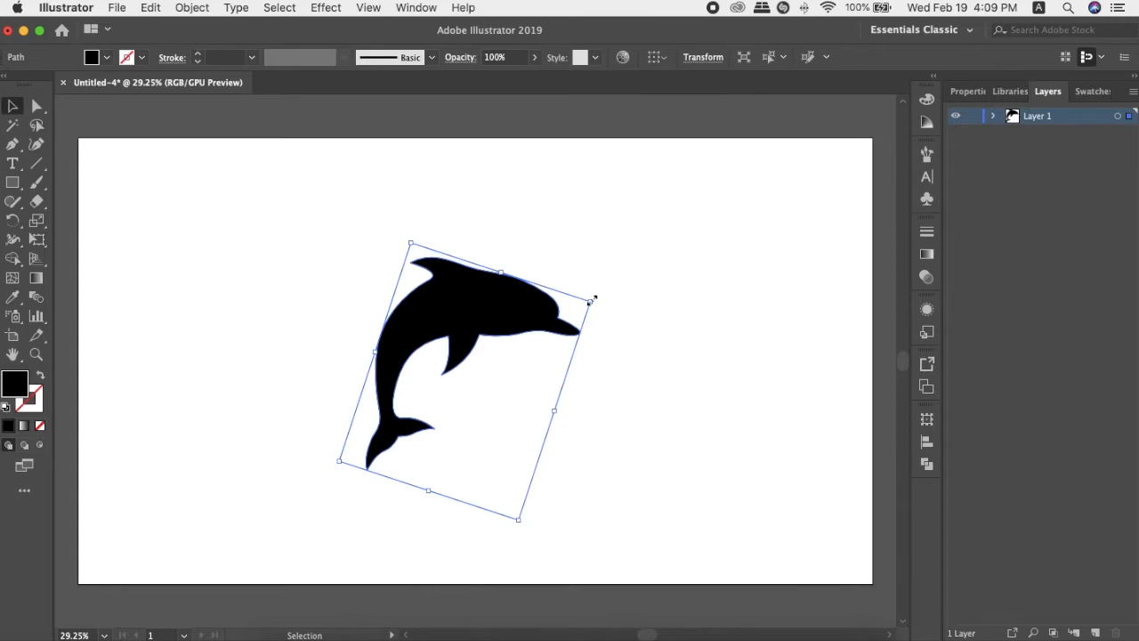
left_click_drag(590, 302, 683, 243)
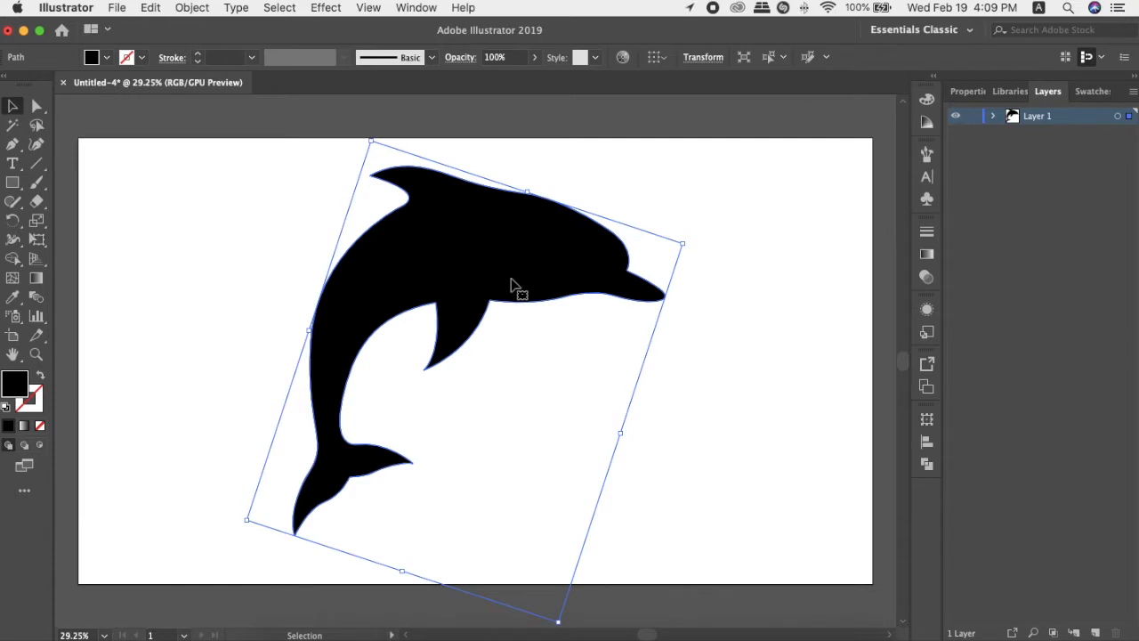
left_click(691, 443)
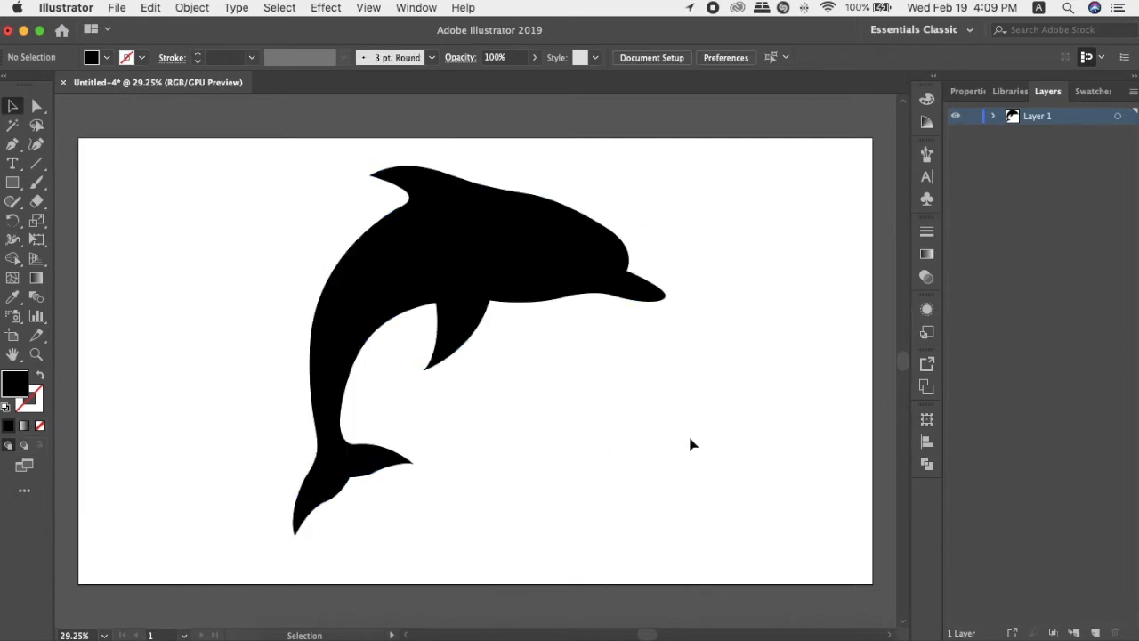
double_click(562, 228)
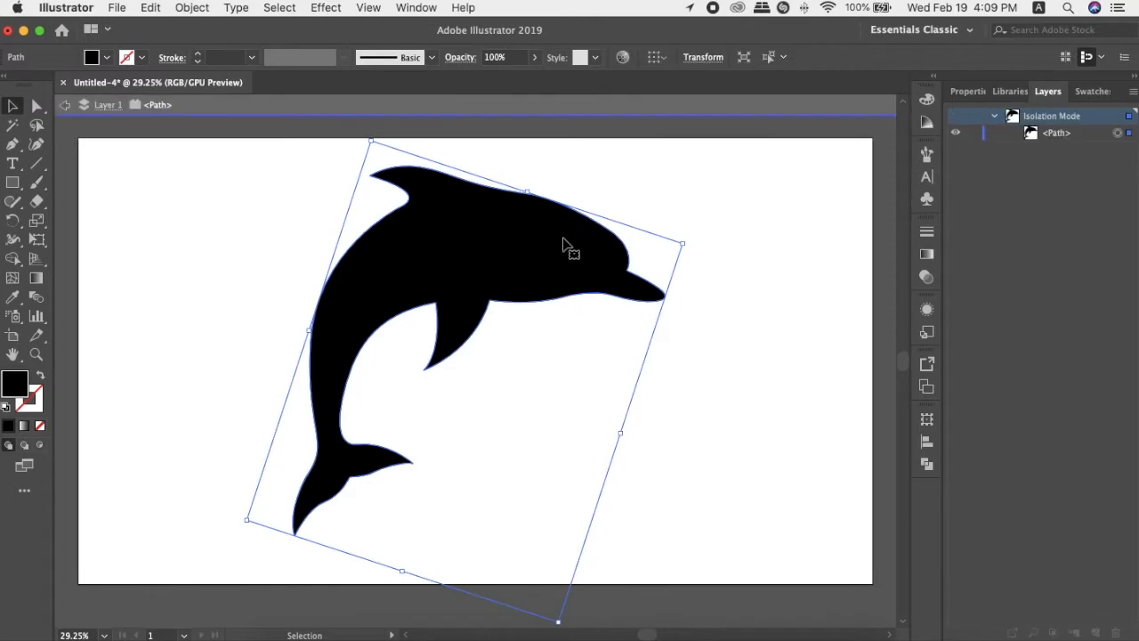
left_click(703, 435)
double_click(689, 414)
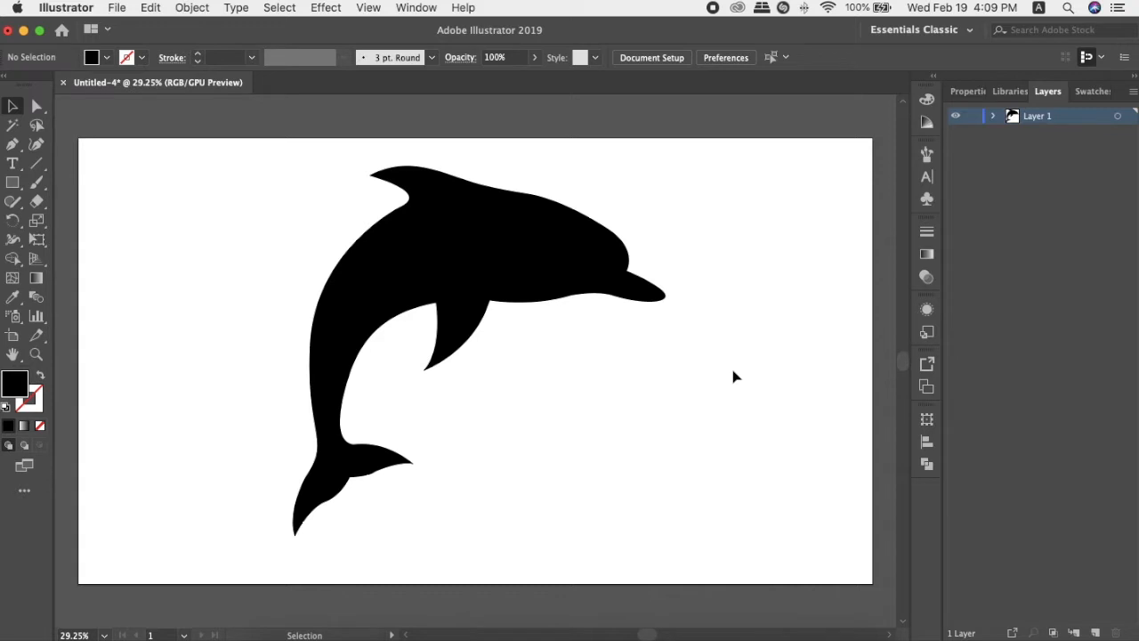
Examine the dolphin silhouette up close, from the tail fluke to the snout and belly fin.
scroll(377, 425, "up", 5)
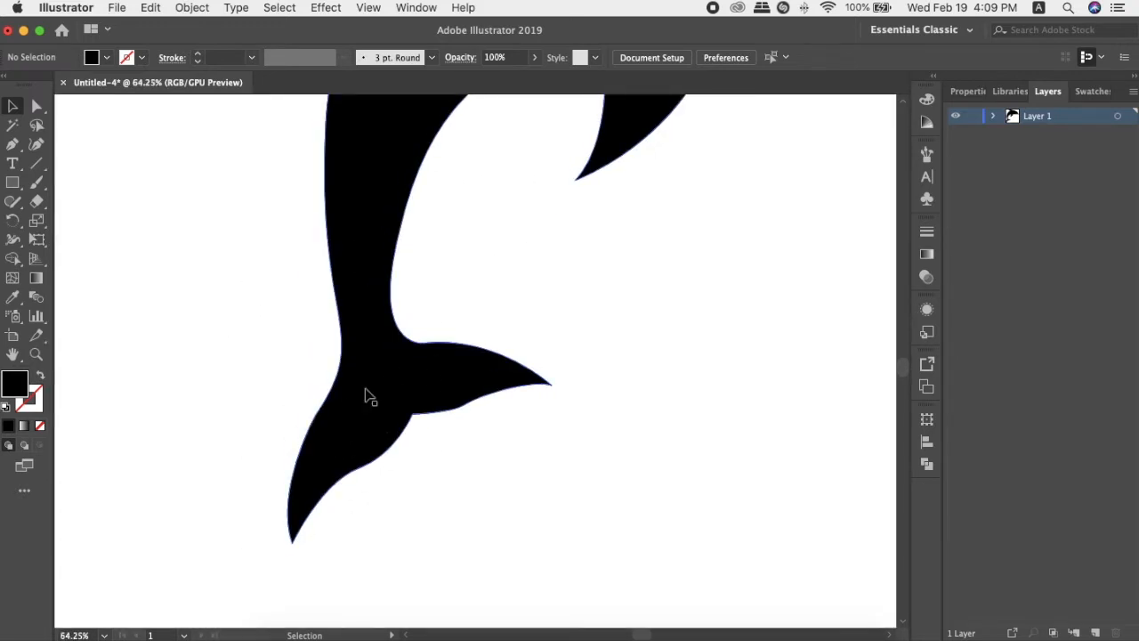
scroll(365, 394, "up", 6)
scroll(365, 395, "right", 8)
scroll(499, 347, "up", 2)
scroll(499, 347, "right", 2)
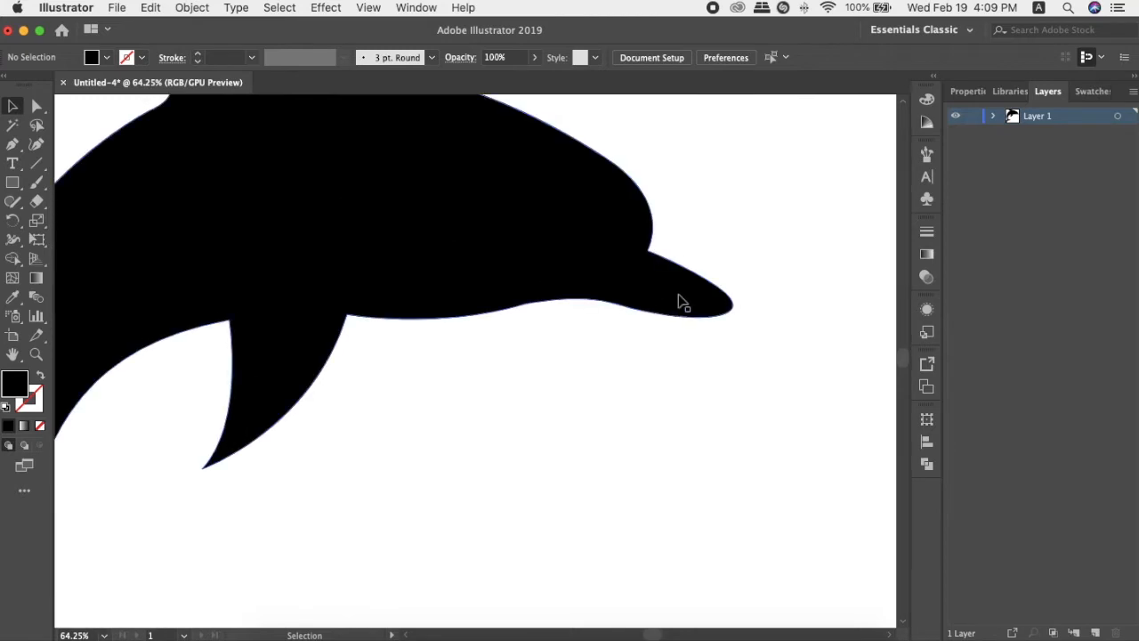
scroll(589, 370, "down", 5)
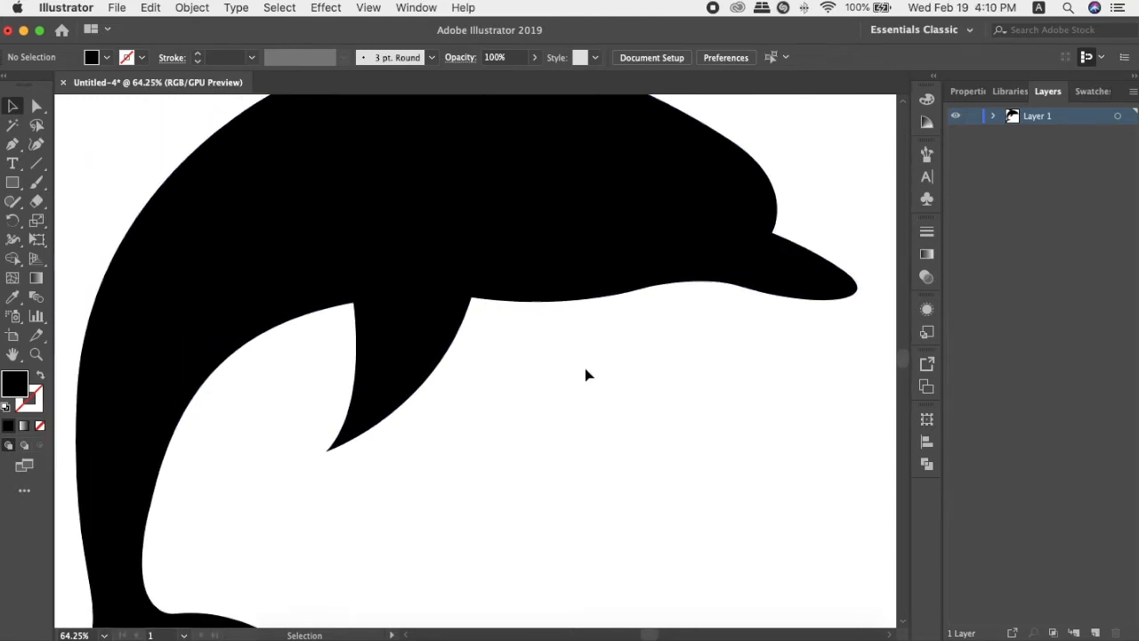
scroll(583, 378, "down", 2)
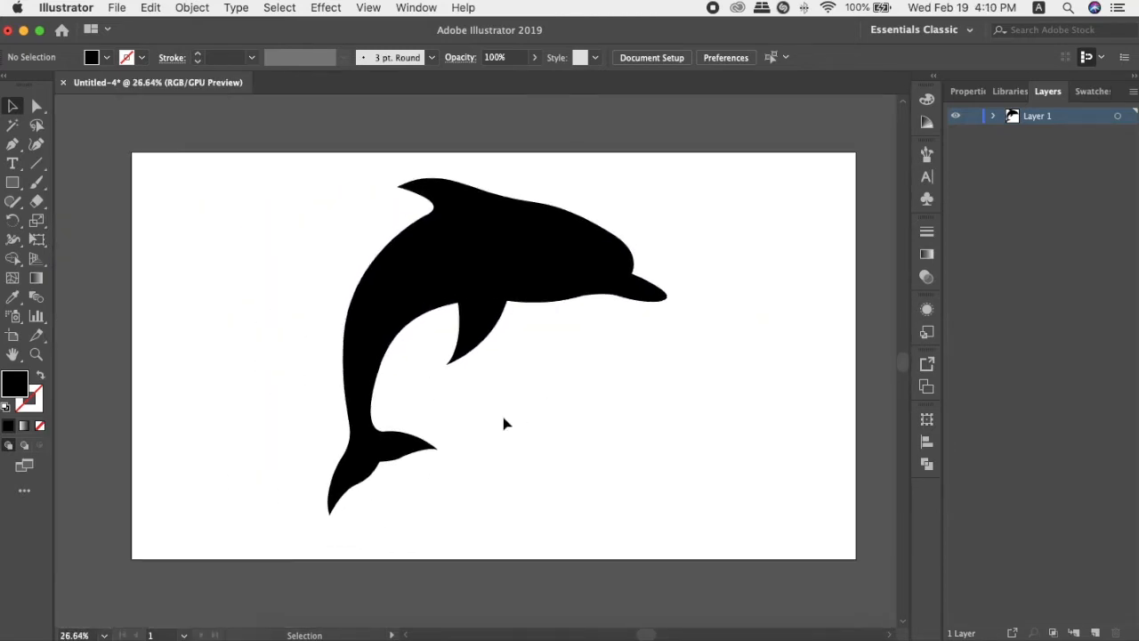
Add the point text "OCEAN" below the dolphin's snout and scale it up to about 161 pt.
left_click(13, 165)
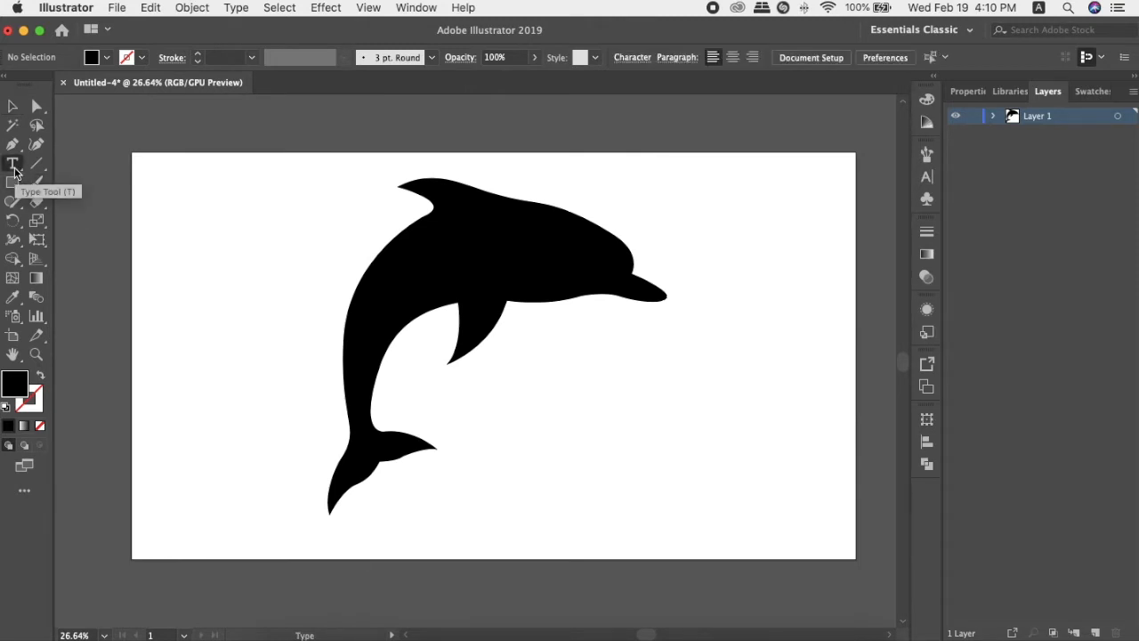
left_click(642, 368)
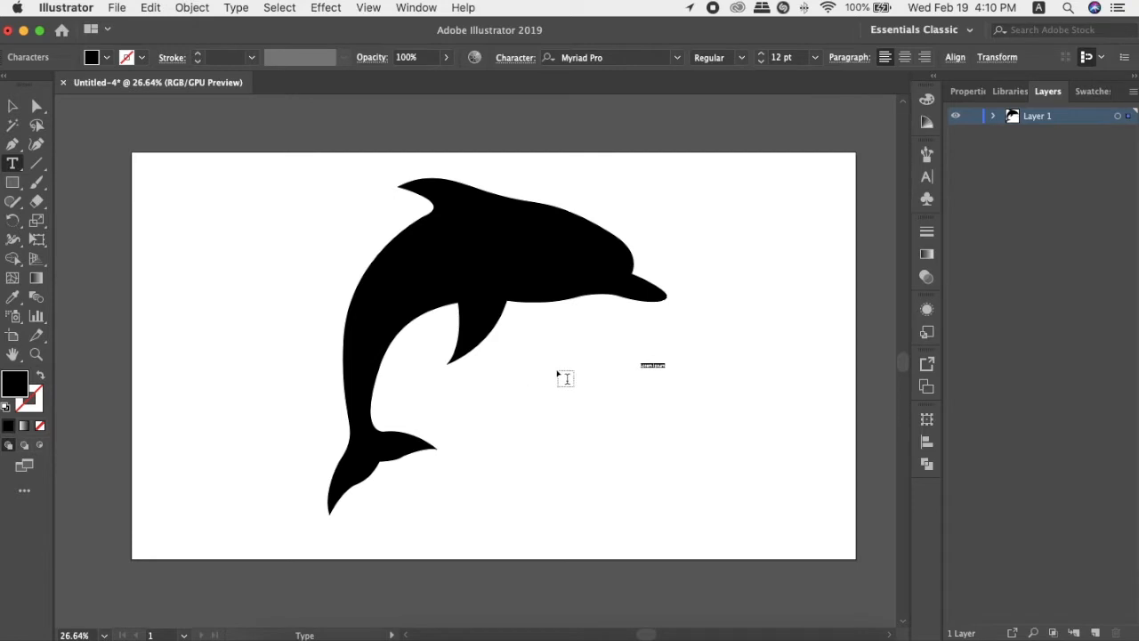
key("BackSpace")
key("Escape")
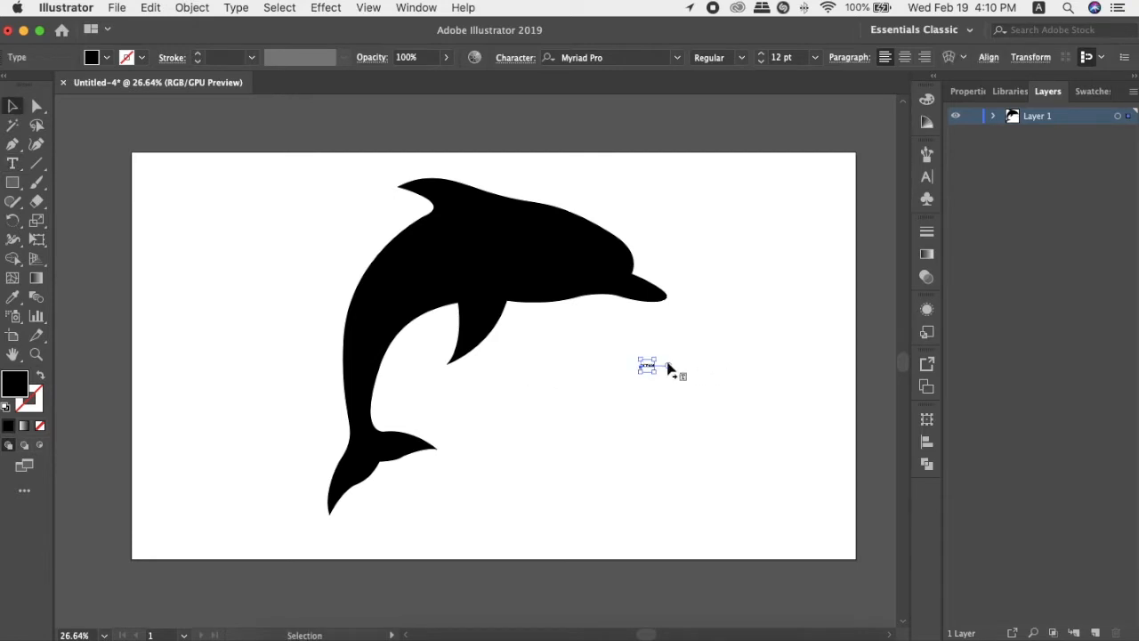
left_click_drag(659, 359, 777, 319)
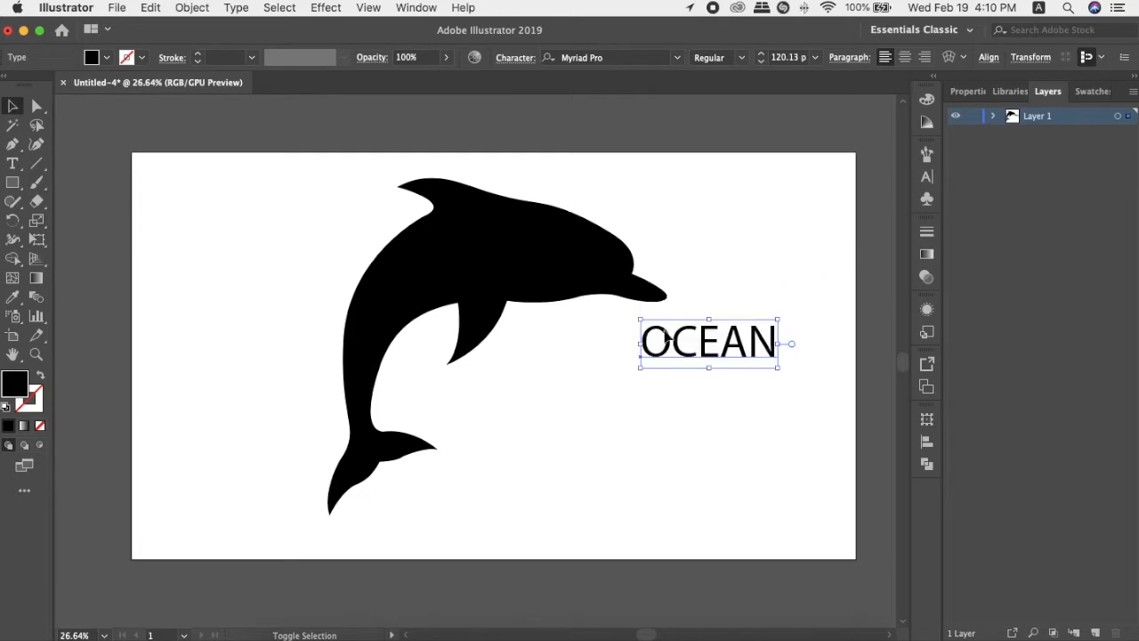
left_click_drag(640, 371, 579, 404)
Set the whole OCEAN text in the Amatic SC Bold font.
key("t")
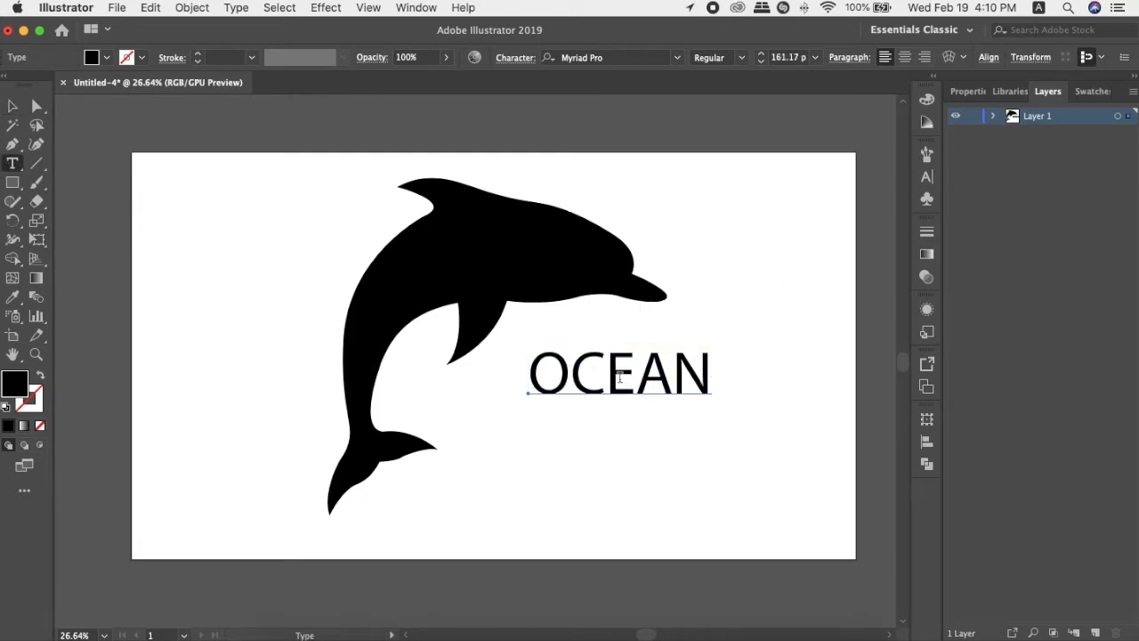
left_click(621, 381)
left_click_drag(703, 377, 589, 378)
left_click(589, 379)
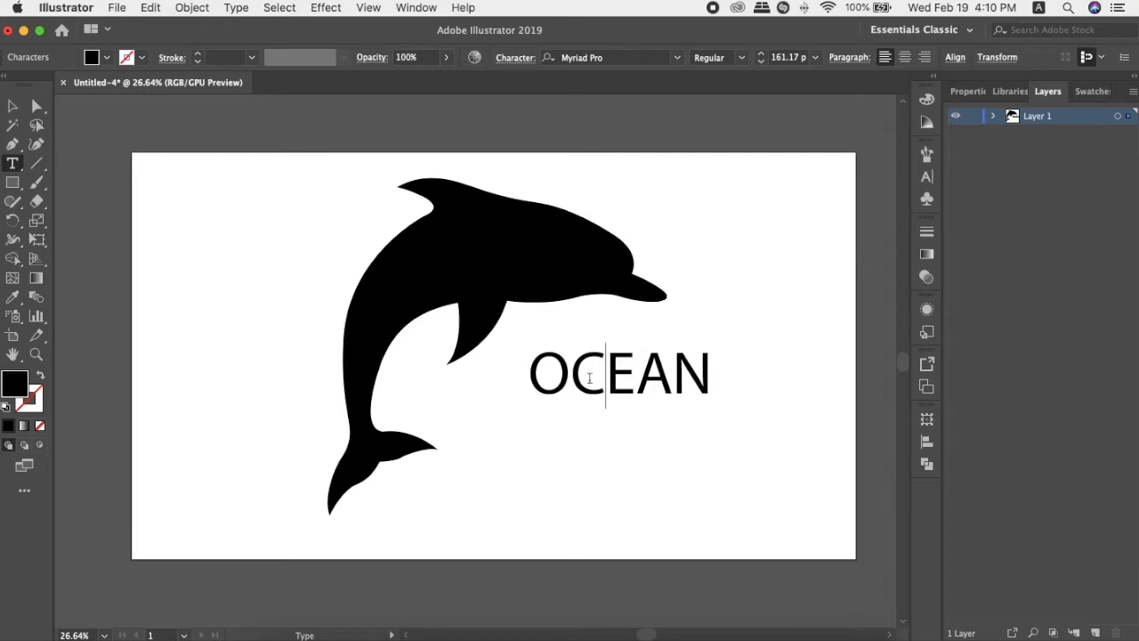
key("super+a")
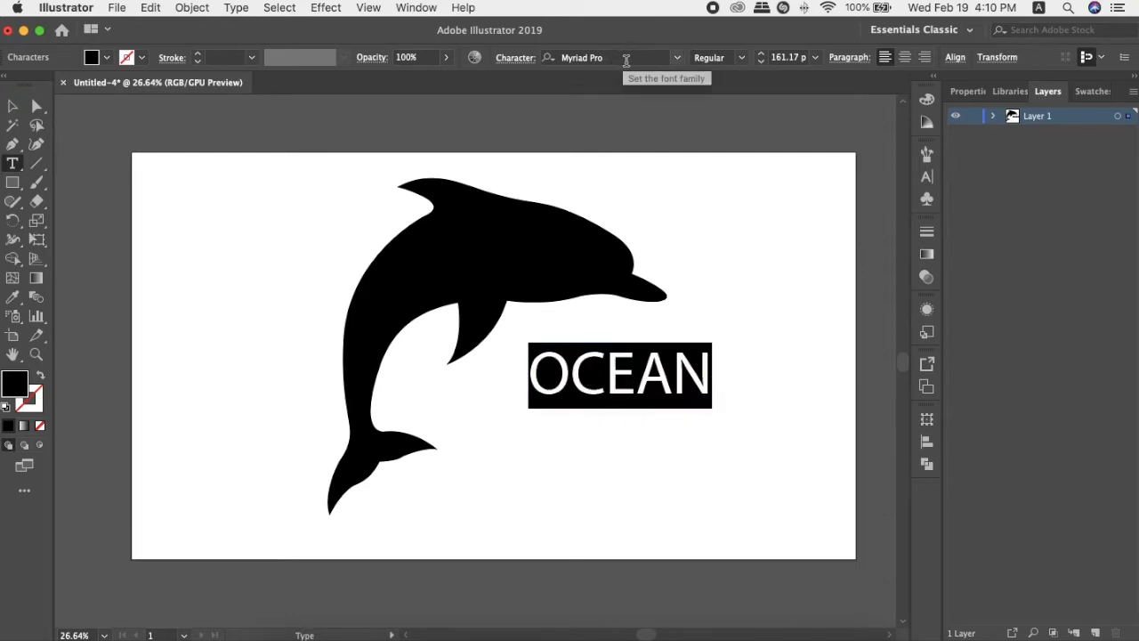
left_click(619, 58)
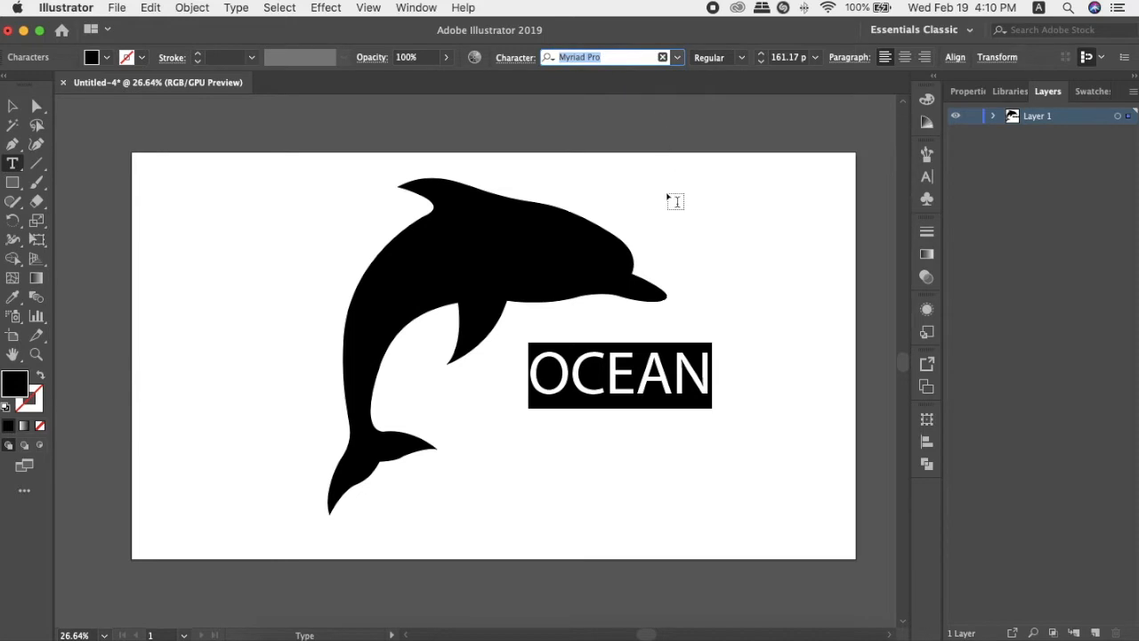
type("amatic")
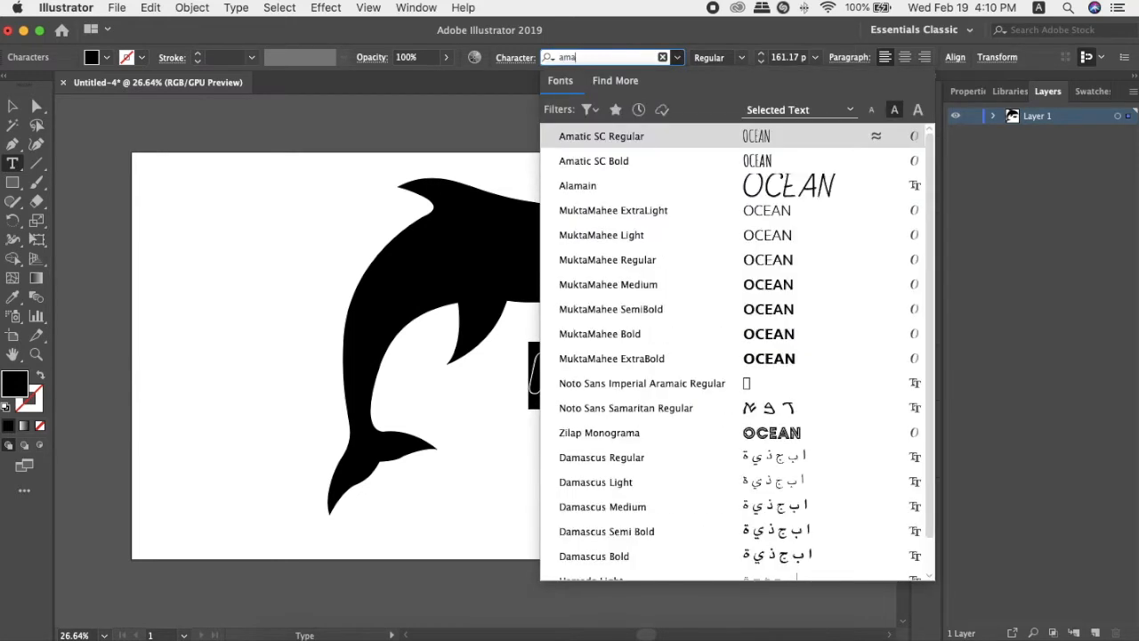
left_click(667, 162)
key("Escape")
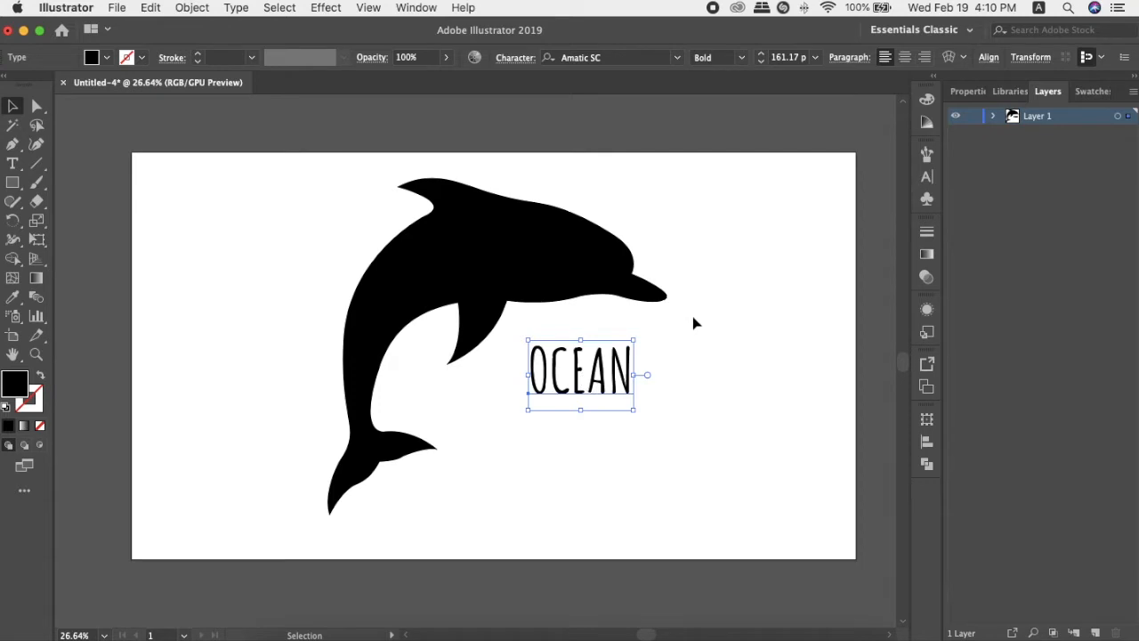
Try white, cyan and dark blue swatches as the fill of the OCEAN text.
left_click(1084, 91)
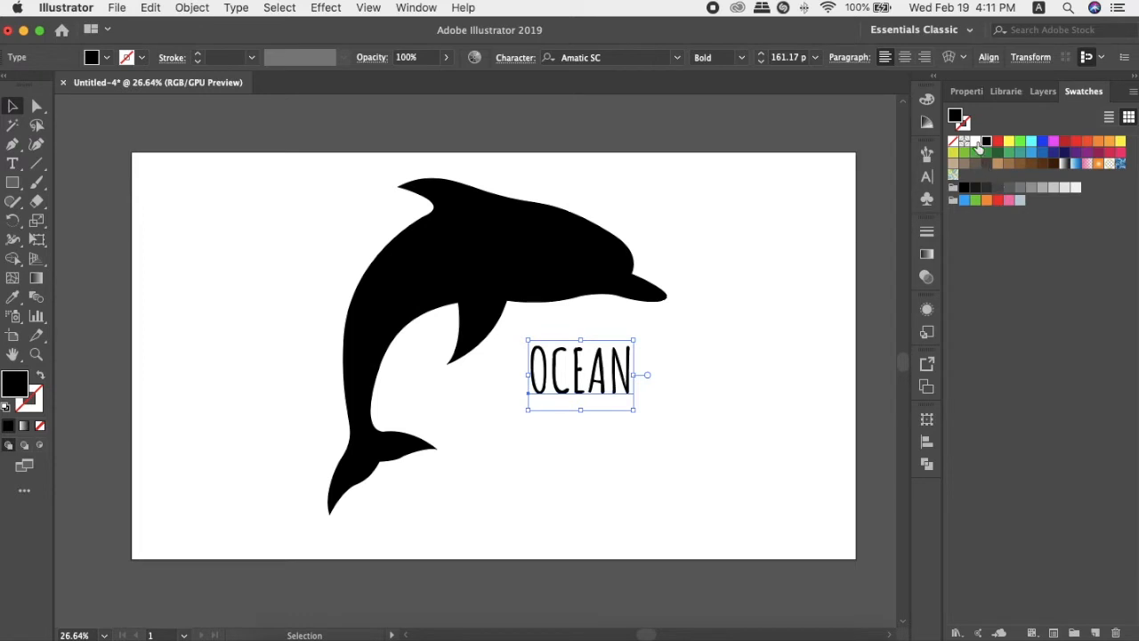
left_click(975, 142)
left_click(1030, 145)
left_click(1064, 152)
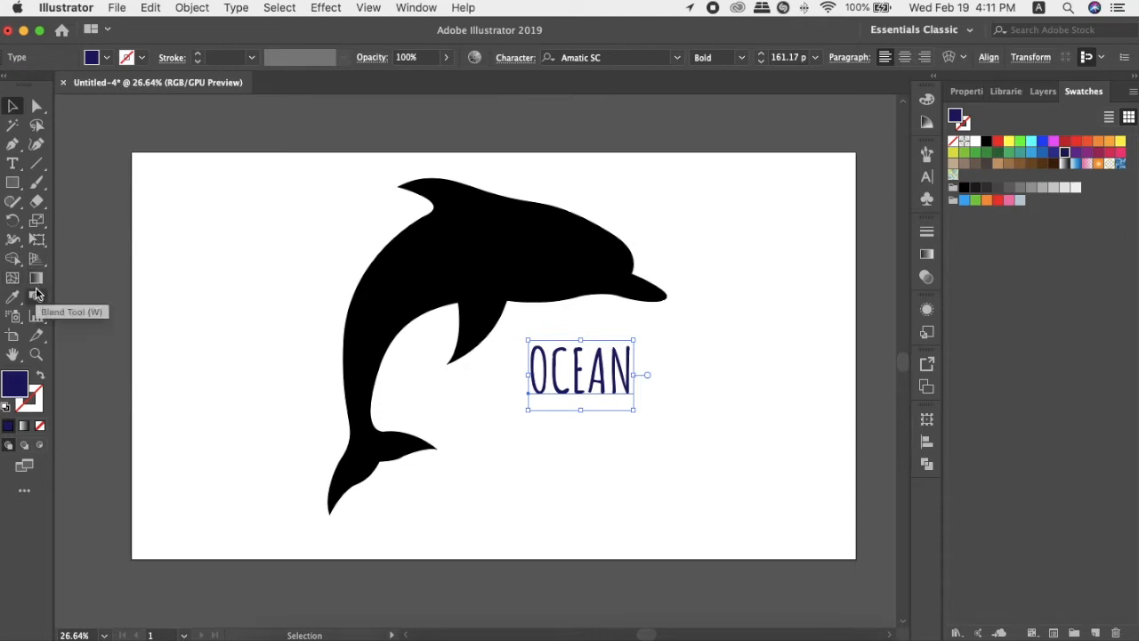
Fill the OCEAN text with white sampled from the artboard and place it on the dolphin's head.
key("i")
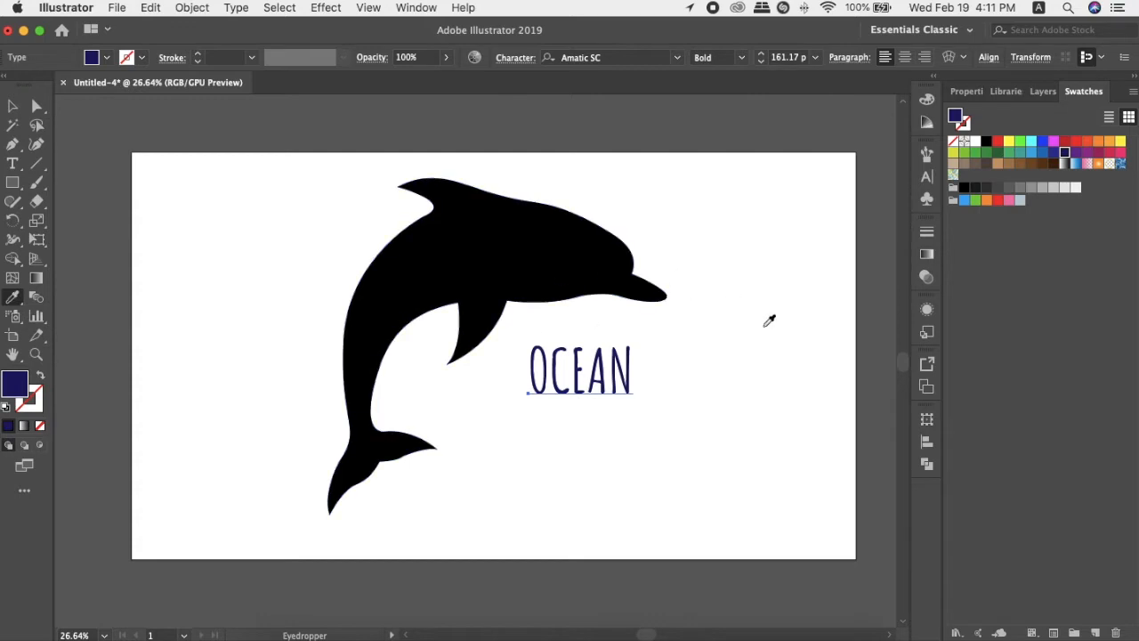
left_click(703, 144)
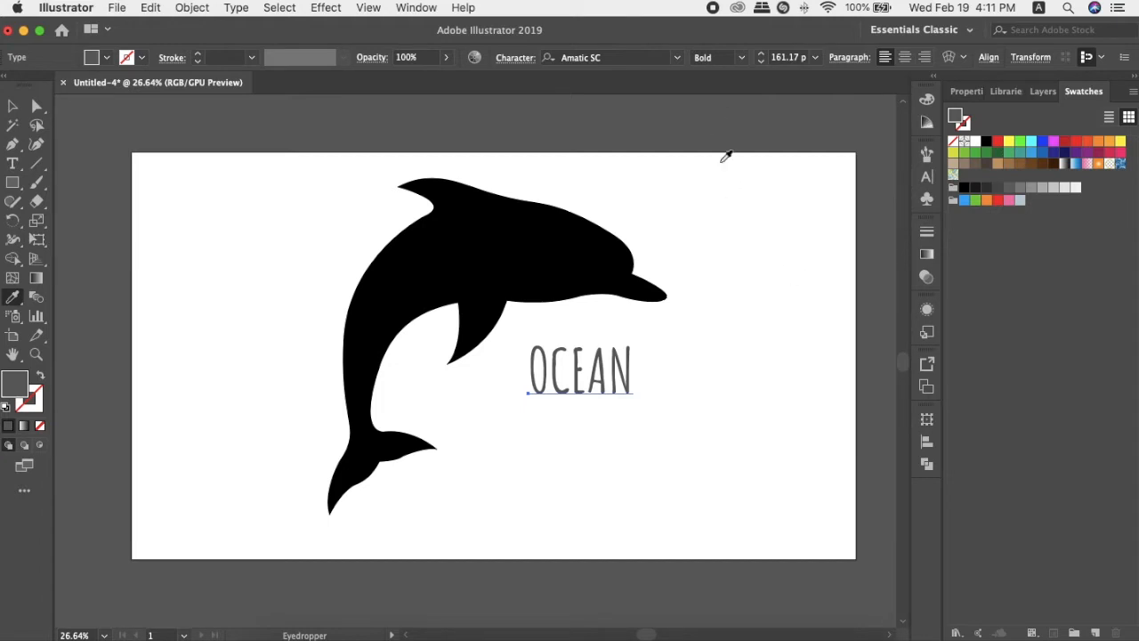
left_click(728, 229)
key("v")
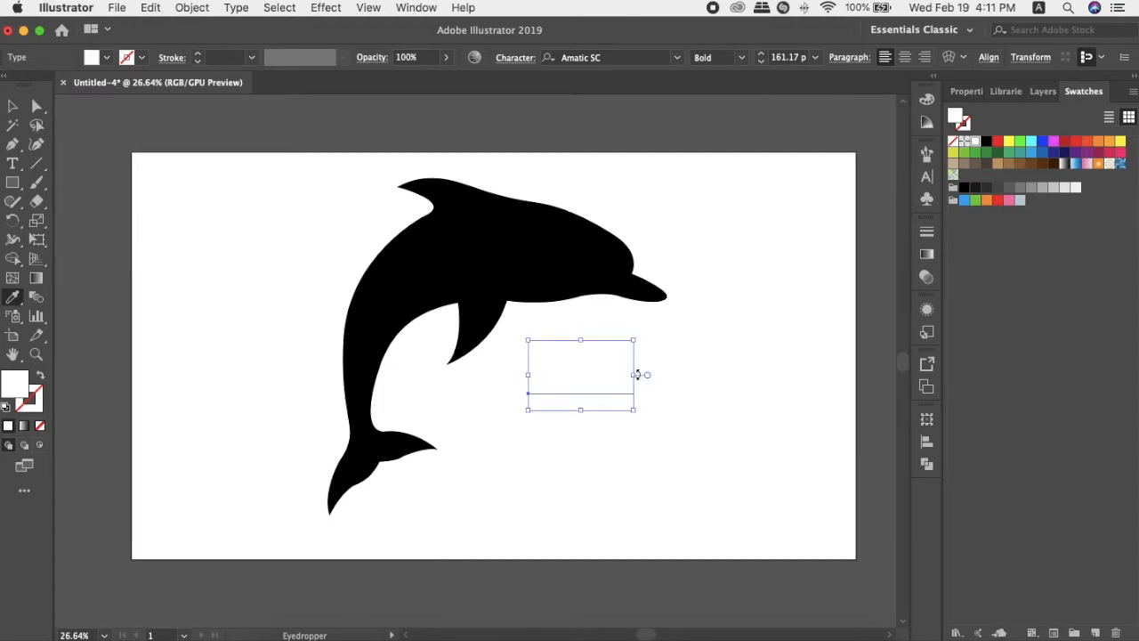
left_click_drag(599, 376, 576, 261)
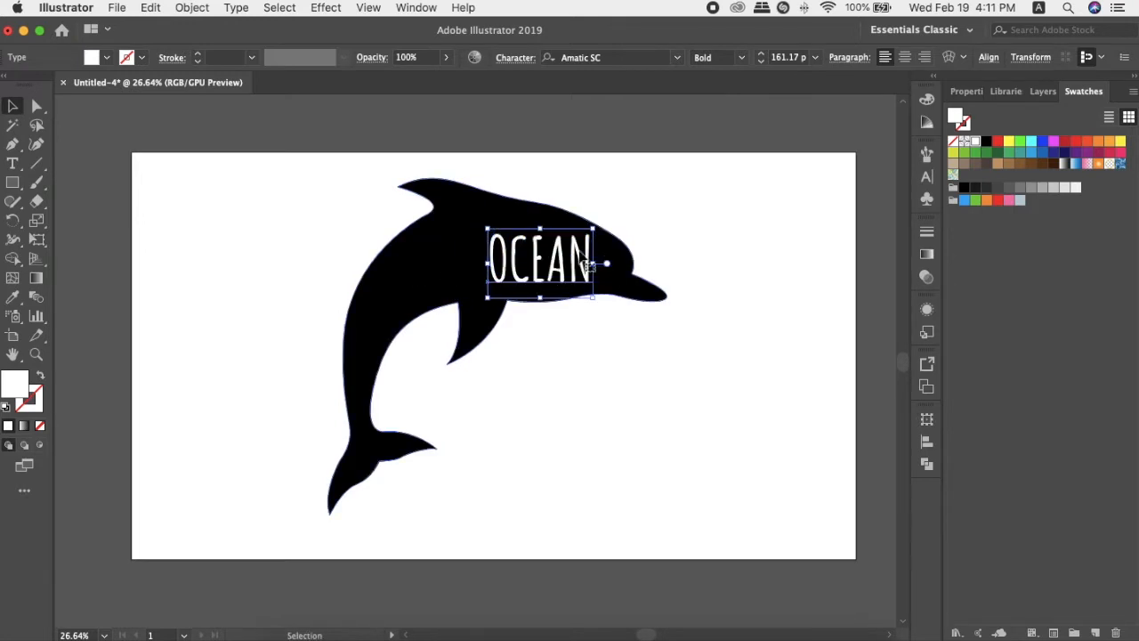
Apply an Envelope Distort mesh with 5 rows and 5 columns to the OCEAN text.
scroll(544, 248, "up", 3)
scroll(545, 248, "up", 2)
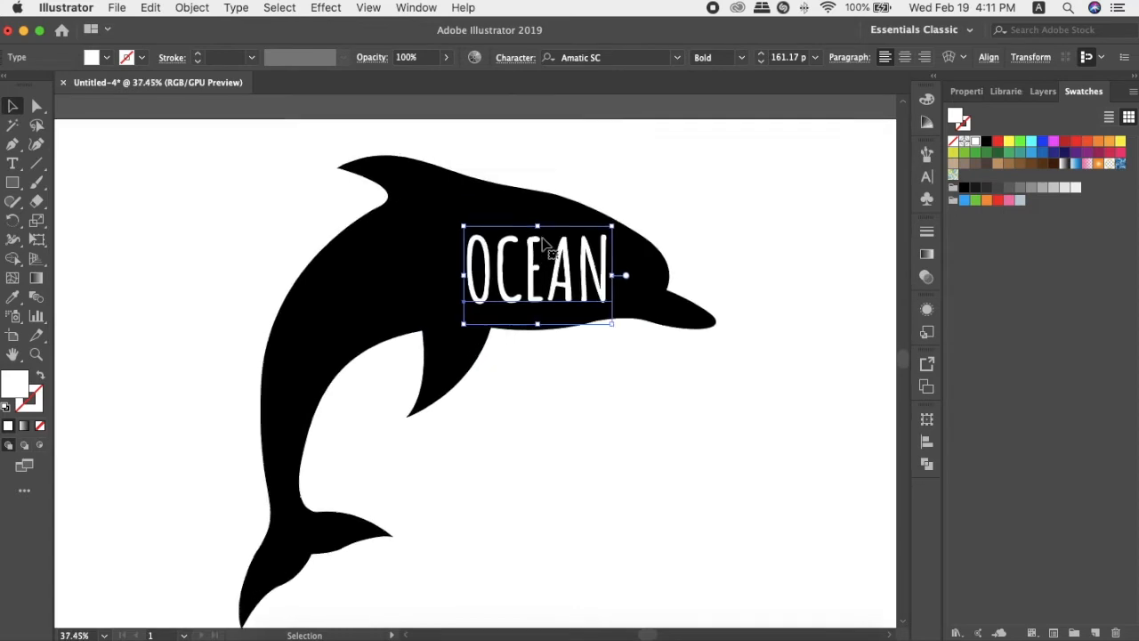
scroll(545, 247, "right", 2)
scroll(547, 249, "left", 2)
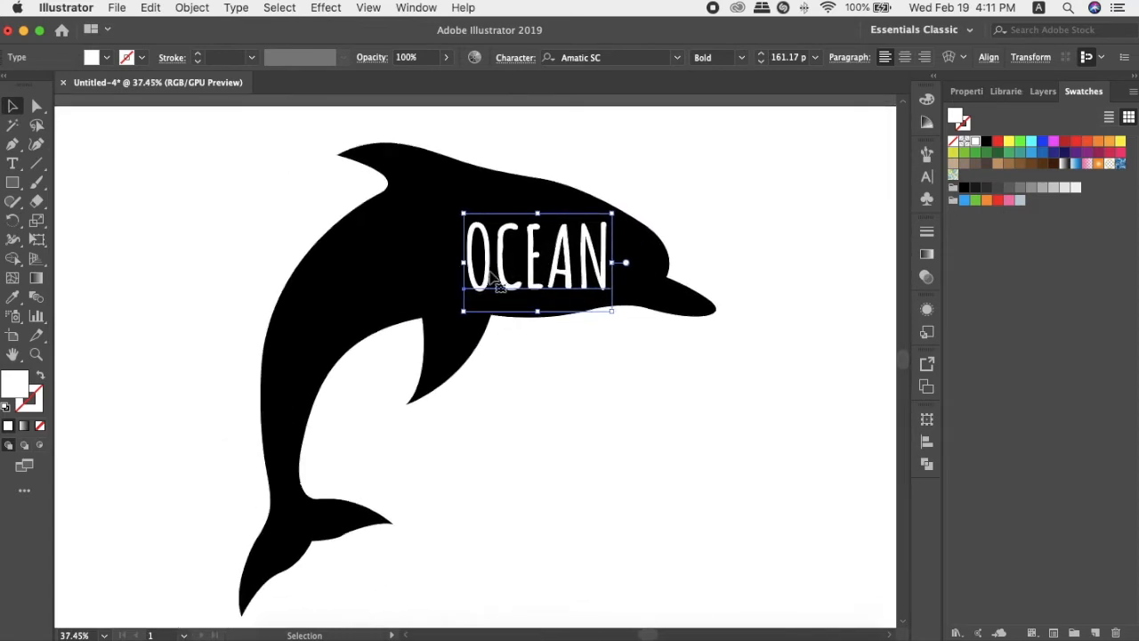
left_click(197, 9)
mouse_move(312, 412)
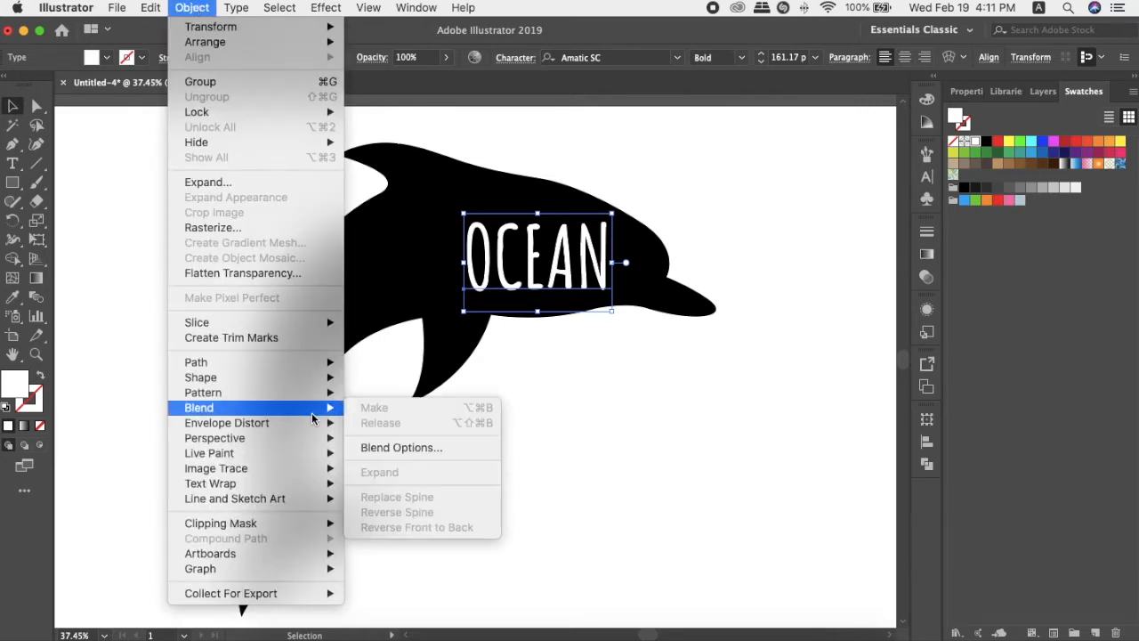
mouse_move(309, 432)
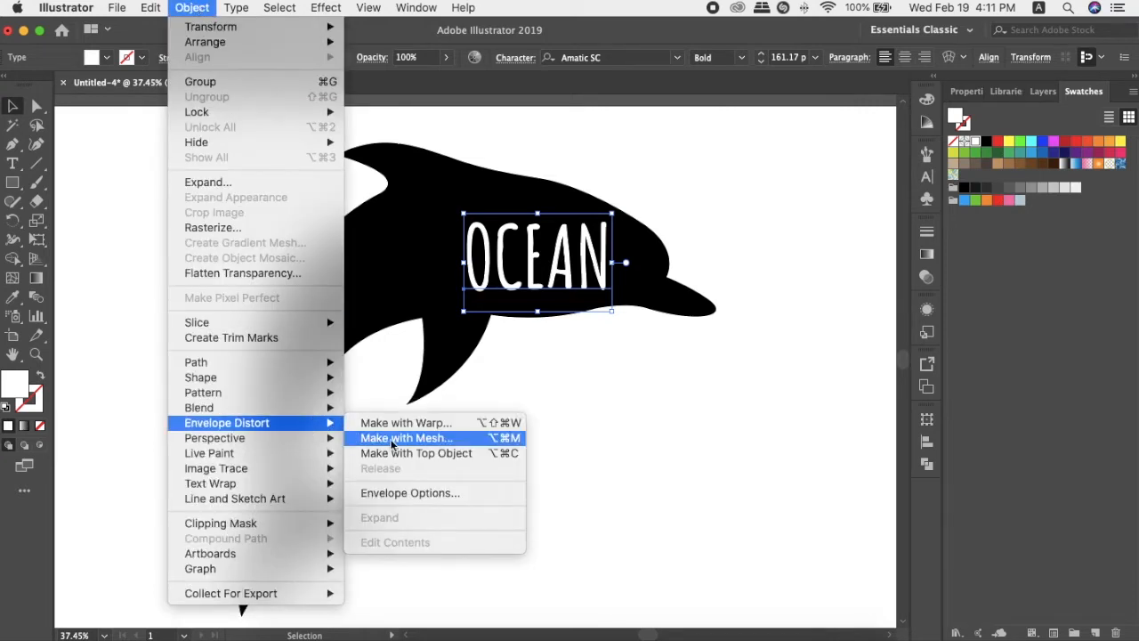
left_click(406, 439)
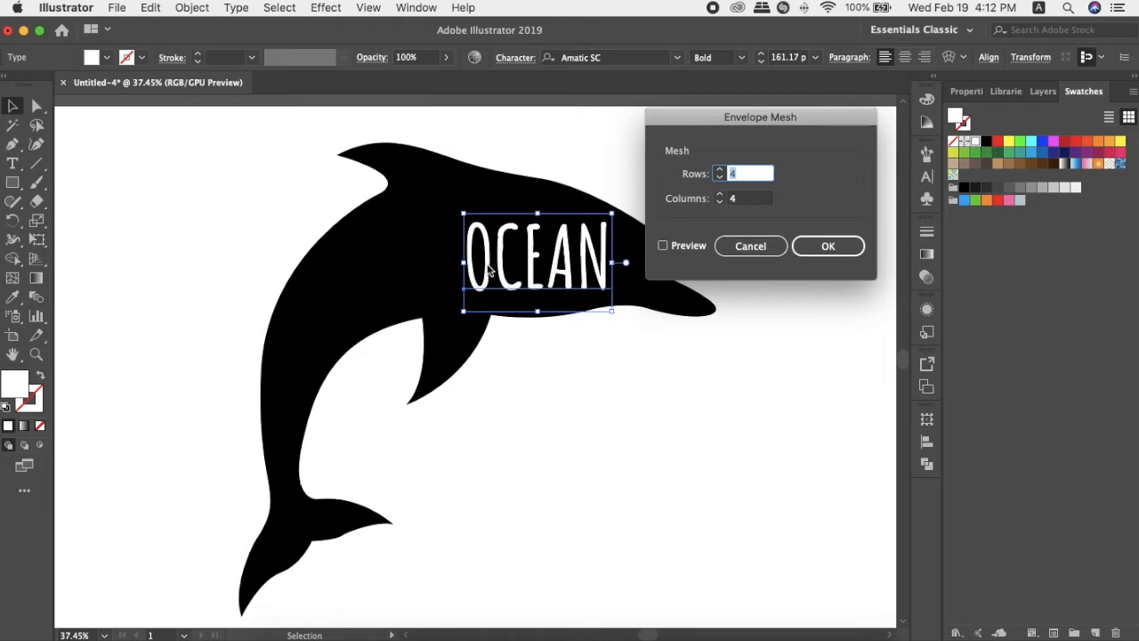
type("5")
key("Tab")
type("5")
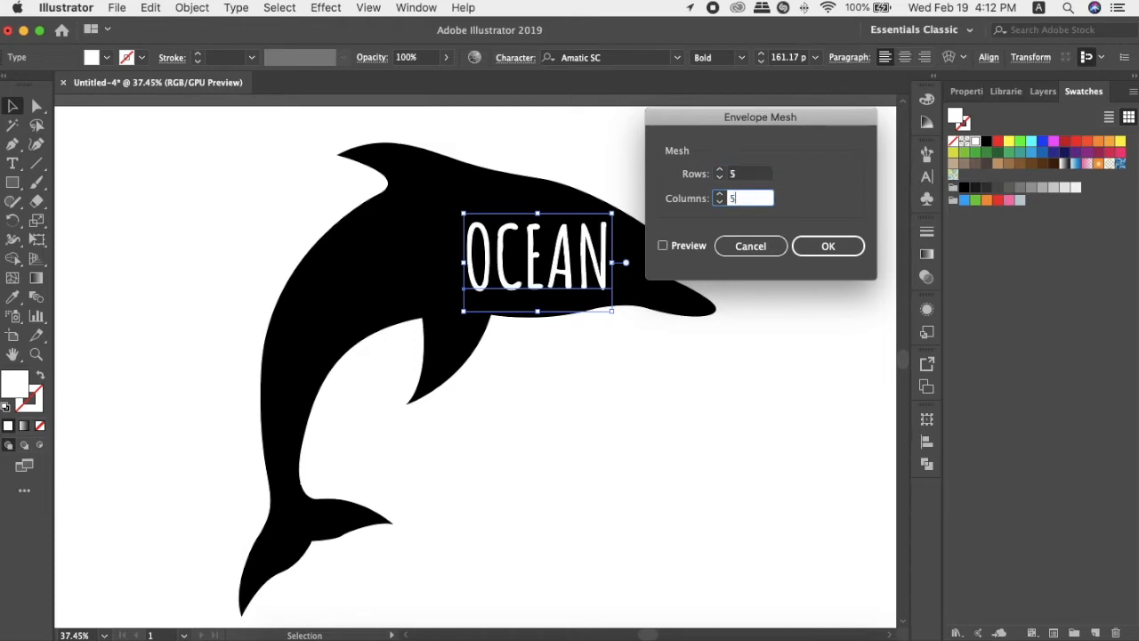
left_click(662, 246)
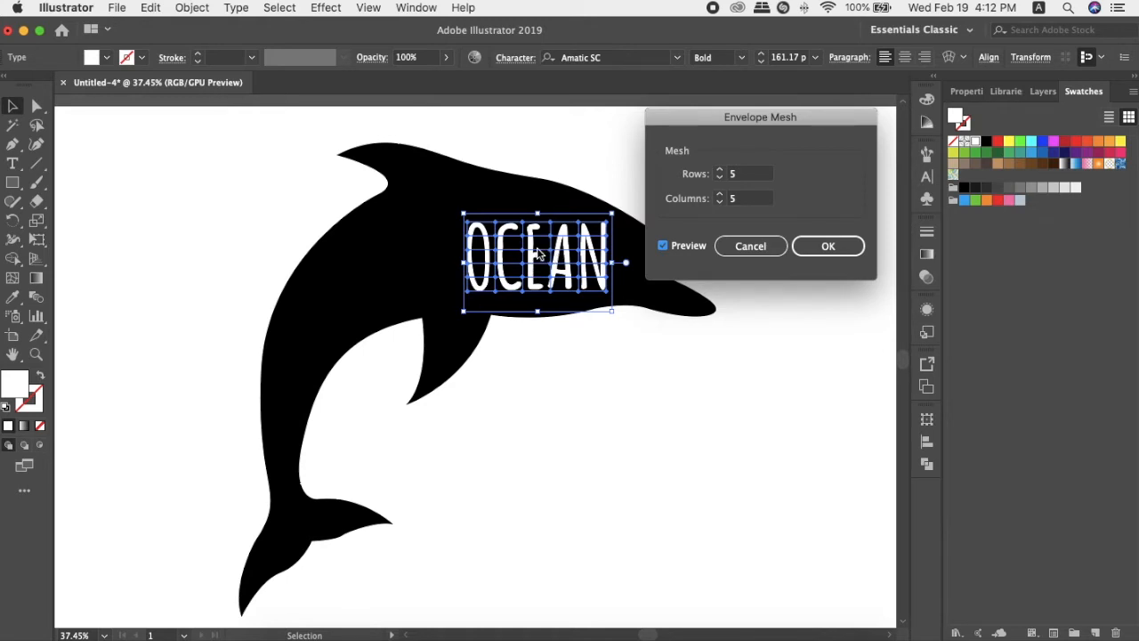
left_click(814, 254)
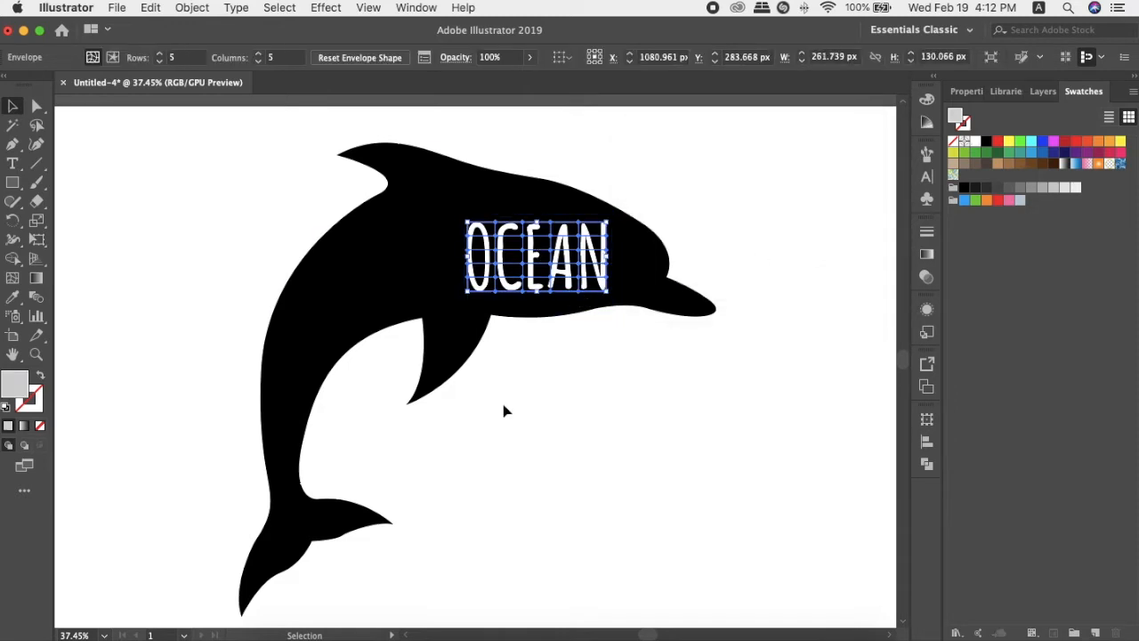
Switch to full-screen mode and pull the envelope mesh's upper-right corner anchor up to the dolphin's forehead outline.
key("f")
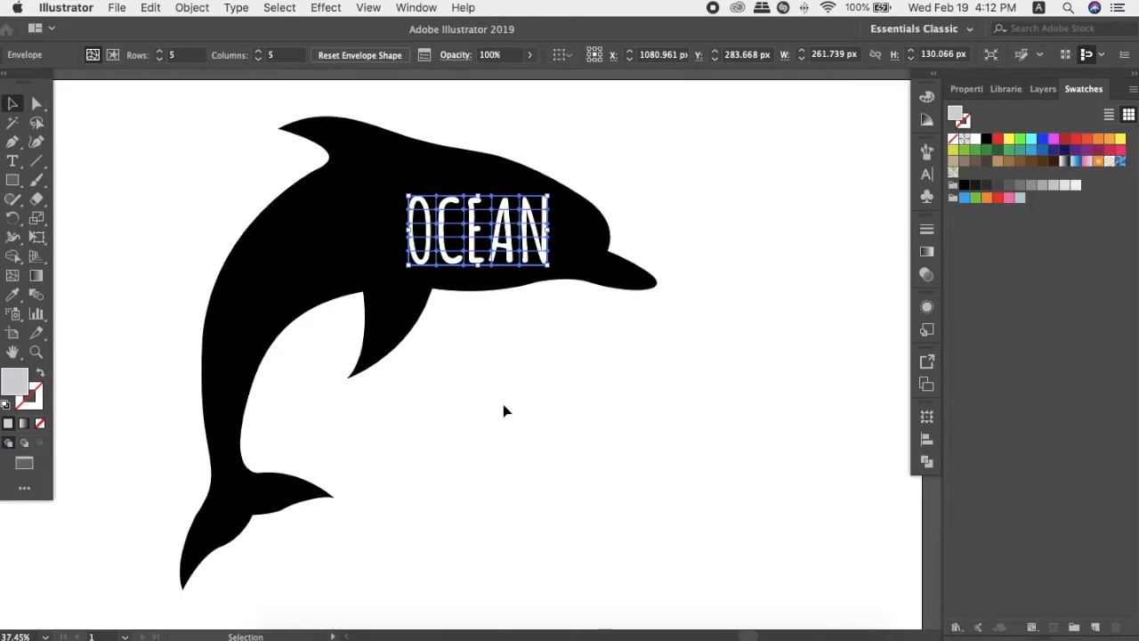
key("f")
scroll(480, 231, "up", 3)
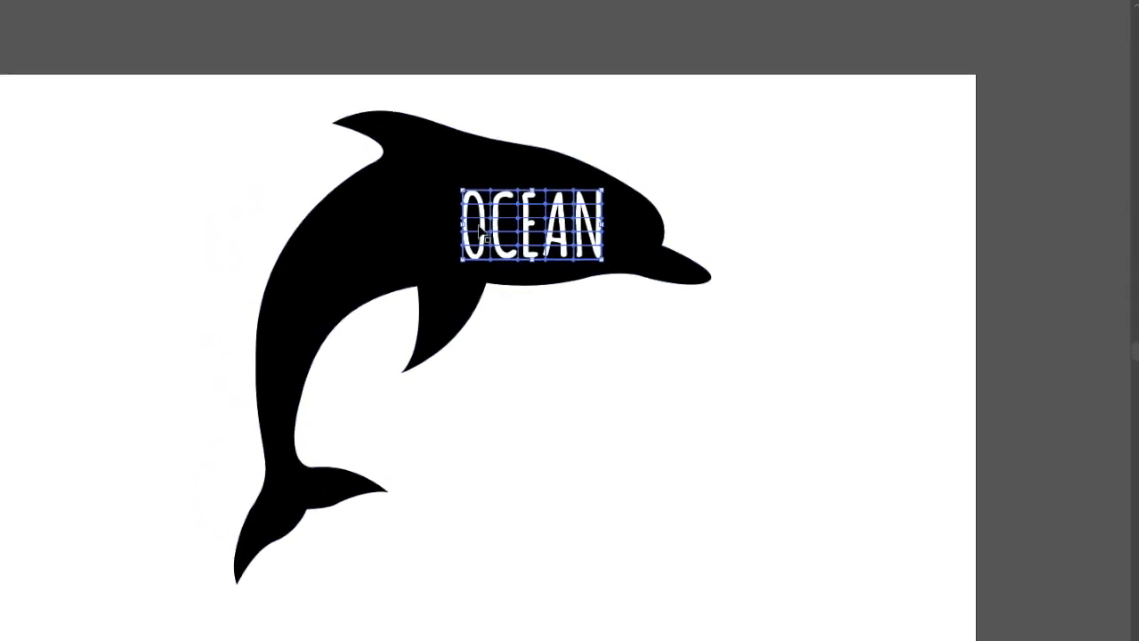
scroll(479, 231, "up", 5)
scroll(480, 231, "right", 2)
left_click_drag(529, 218, 504, 261)
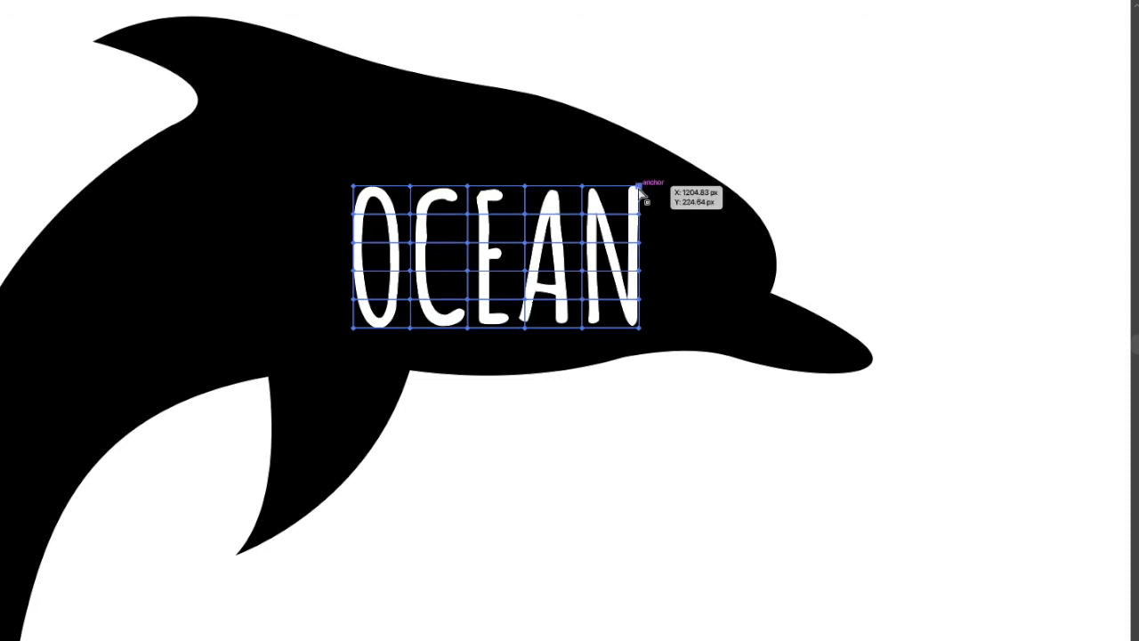
left_click_drag(639, 186, 656, 158)
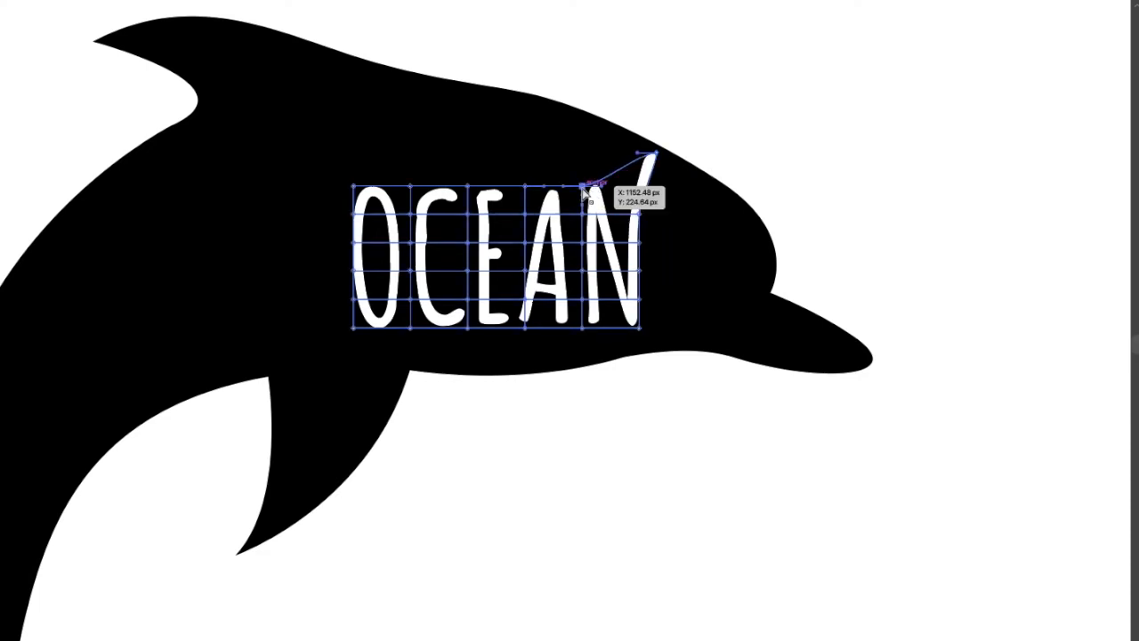